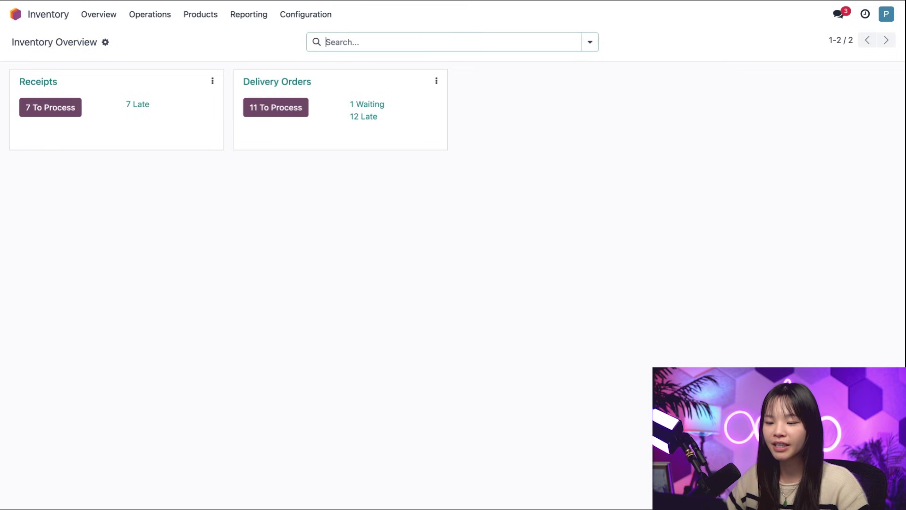
# Step: Enable the Storage Locations option in the Warehouse section of Inventory settings and save
pyautogui.click(330, 14)
pyautogui.click(324, 35)
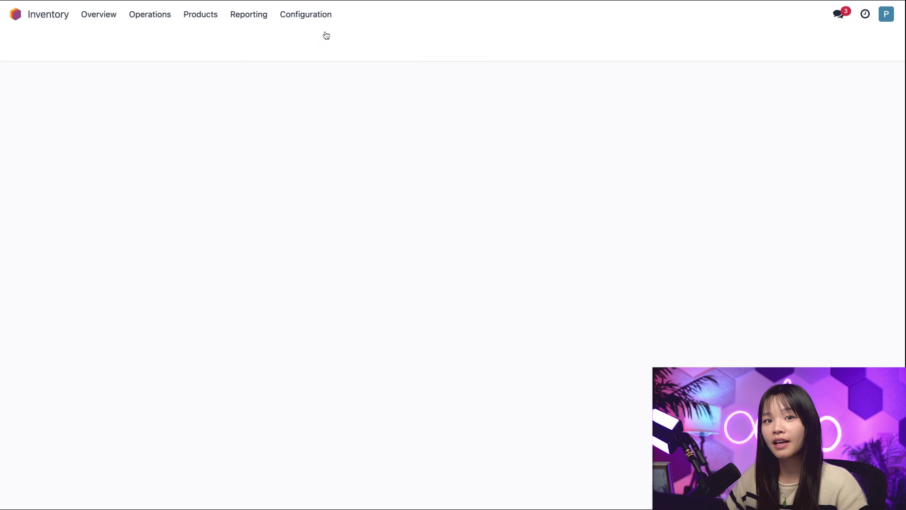
pyautogui.scroll(-15, 309, 264)
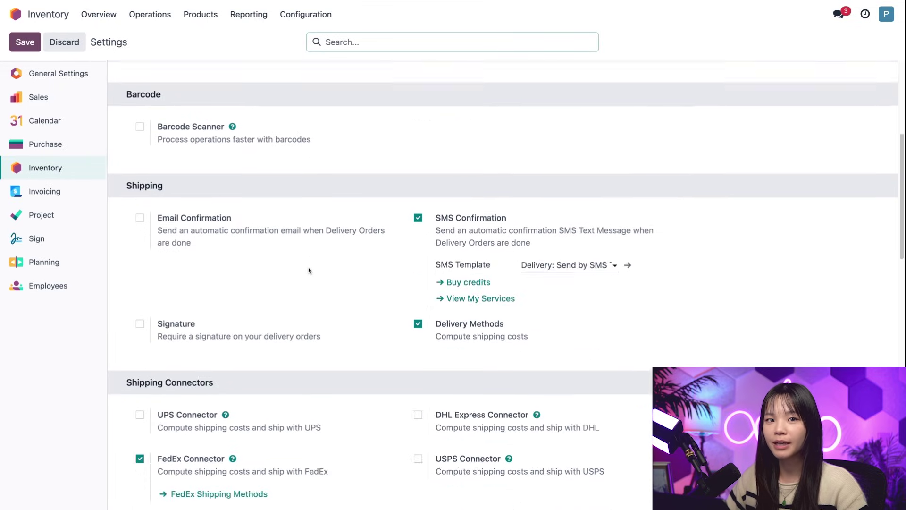
pyautogui.scroll(-2, 307, 272)
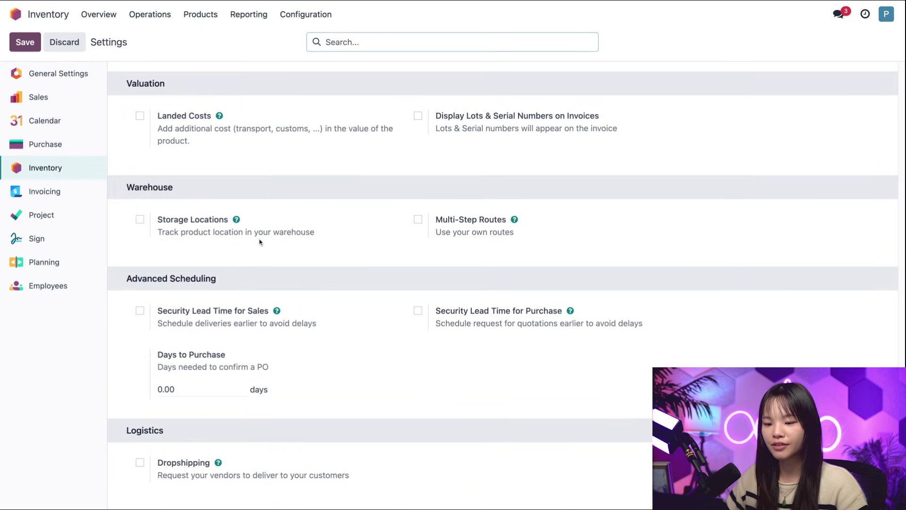
pyautogui.moveTo(173, 223)
pyautogui.click(141, 219)
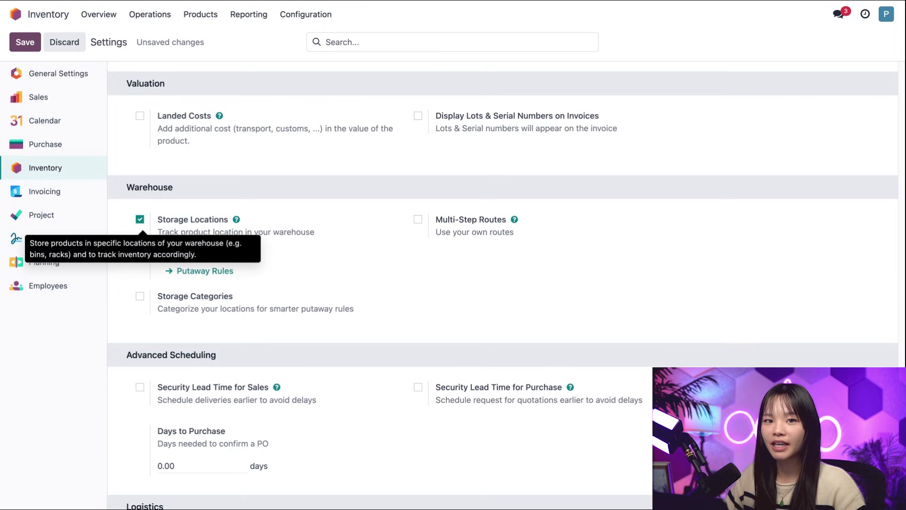
pyautogui.click(31, 43)
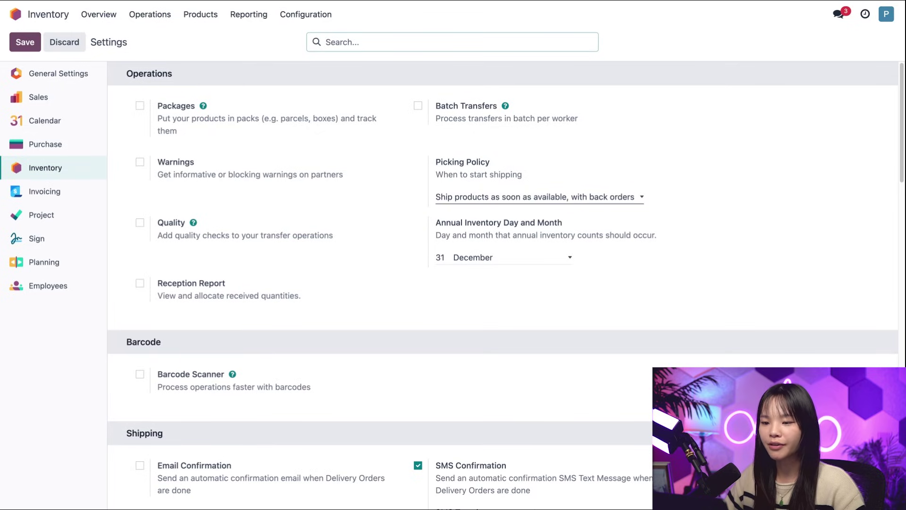
# Step: Open the Locations list under Configuration, showing WH/Stock and its shelves
pyautogui.click(312, 16)
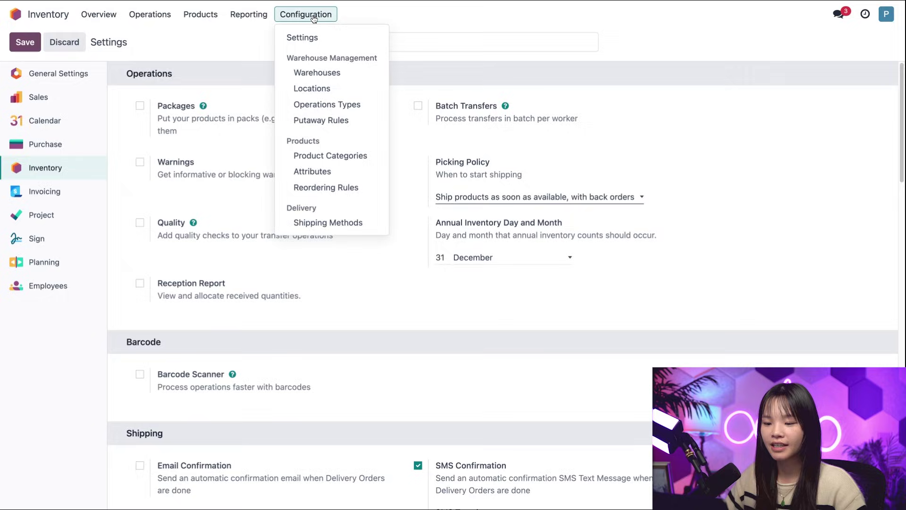
pyautogui.click(343, 89)
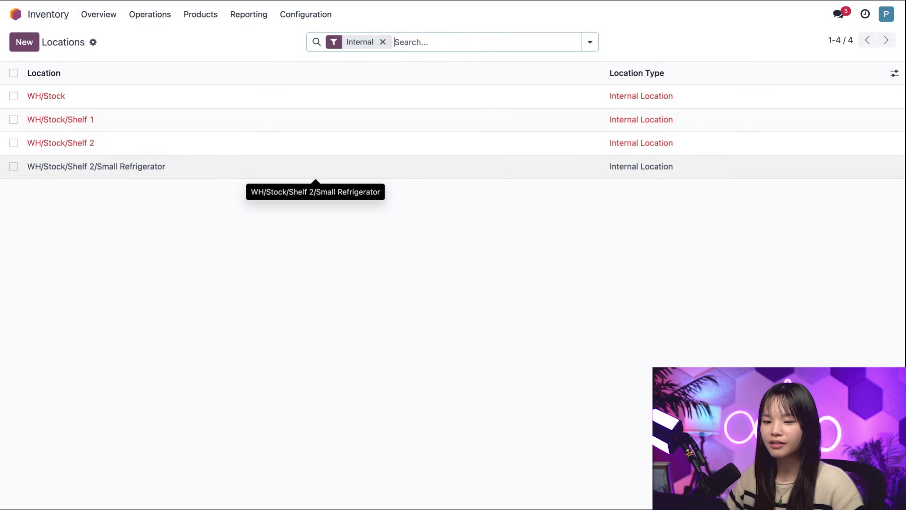
# Step: Create a location named 'Favorite' with parent WH/Stock and save it
pyautogui.click(24, 43)
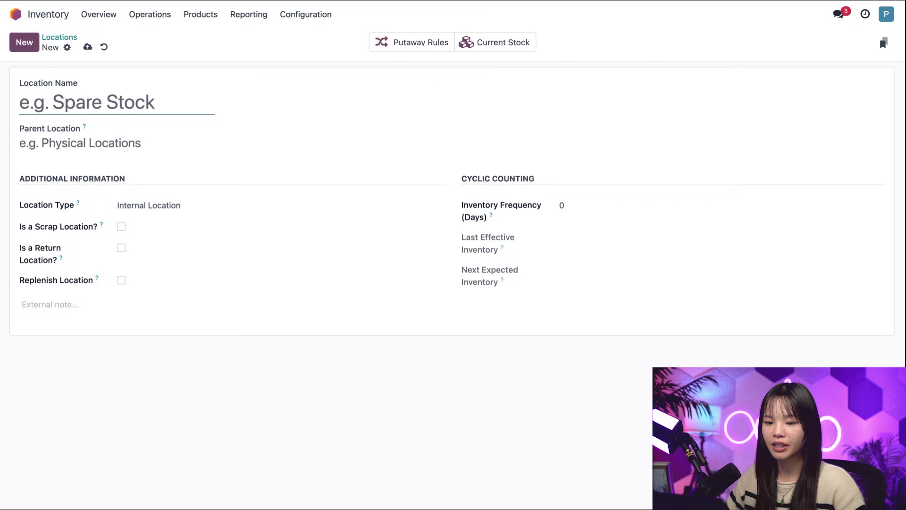
pyautogui.write('Fa')
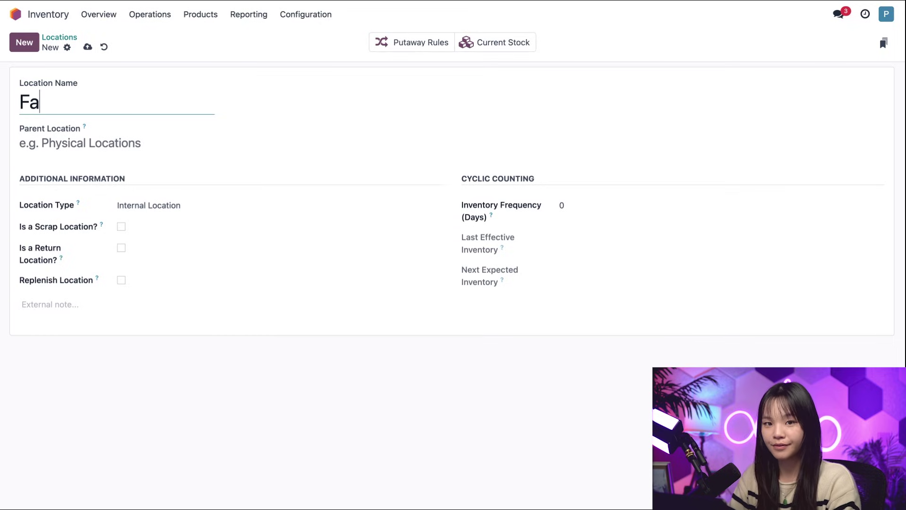
pyautogui.write('vorite')
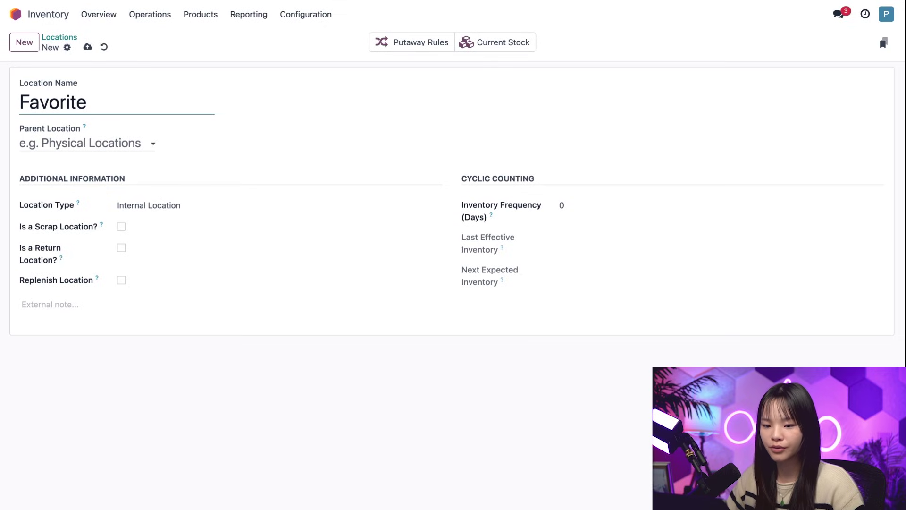
pyautogui.click(82, 143)
pyautogui.write('WH')
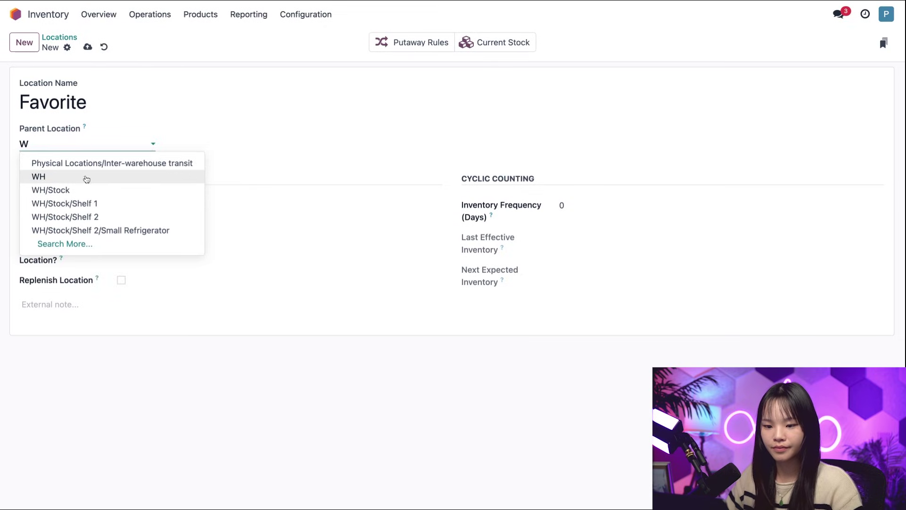
pyautogui.click(87, 189)
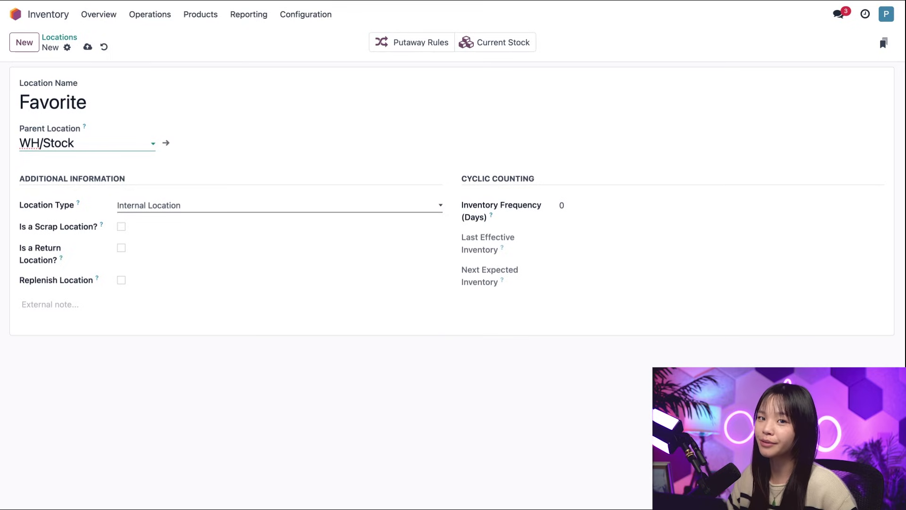
pyautogui.click(88, 46)
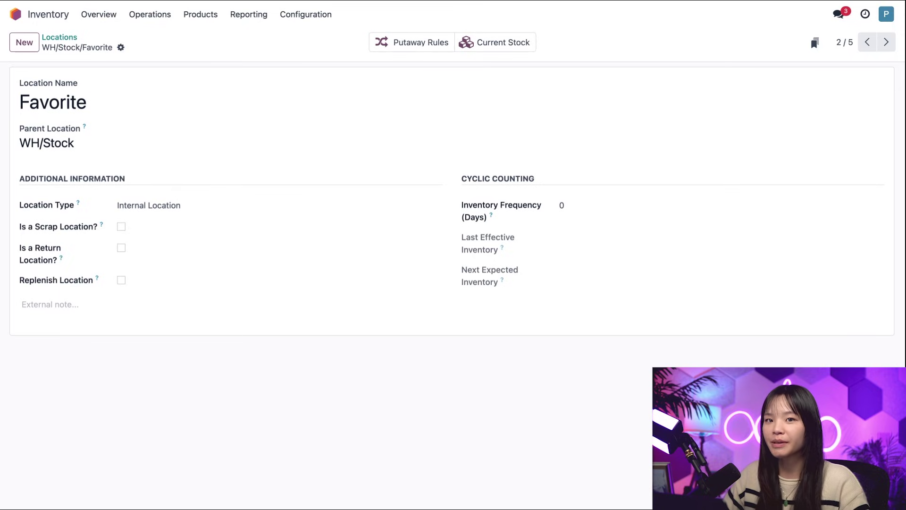
# Step: Return to the Locations list and remove the Internal filter to show all 15 locations
pyautogui.click(59, 37)
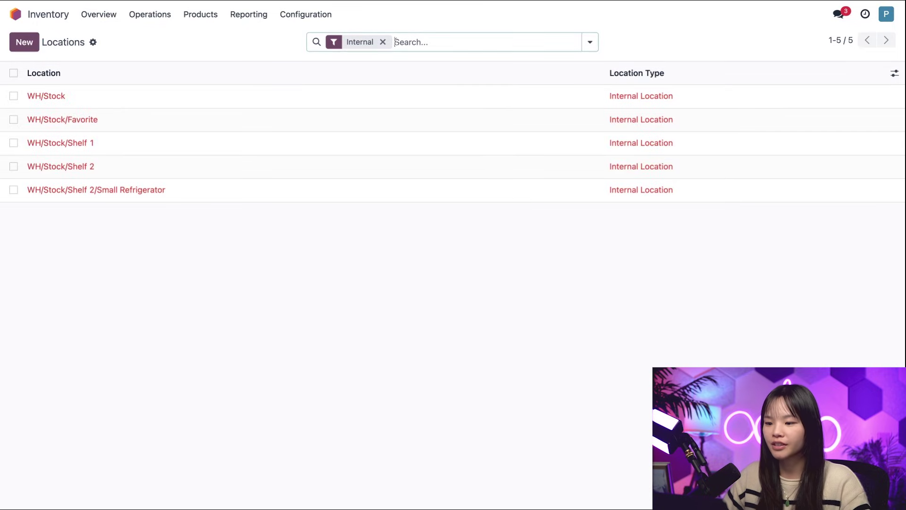
pyautogui.press('BackSpace')
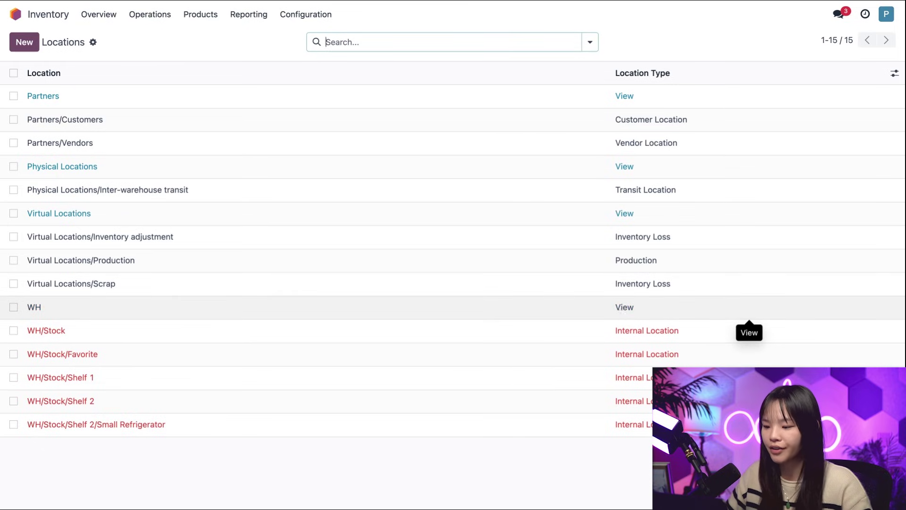
# Step: Open the WH location record, then view the Warehouses list showing Stealthy Wood
pyautogui.click(619, 310)
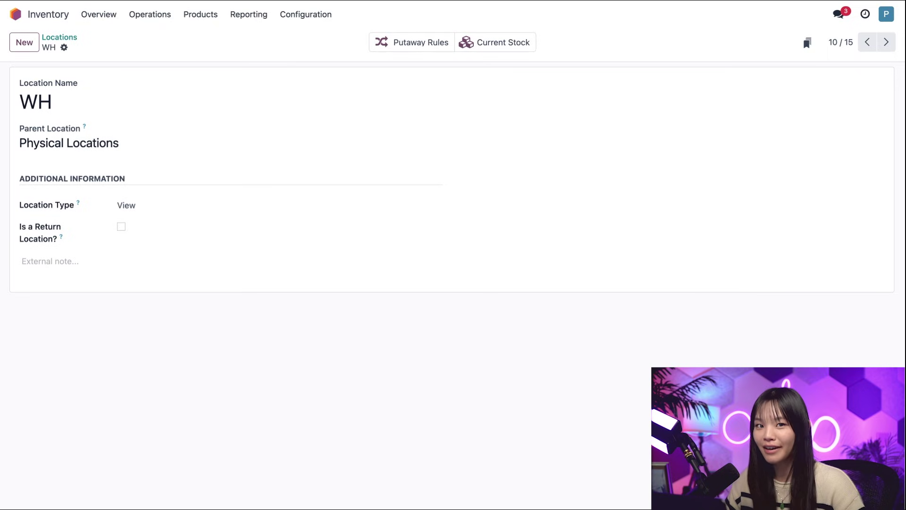
pyautogui.click(317, 19)
pyautogui.click(317, 73)
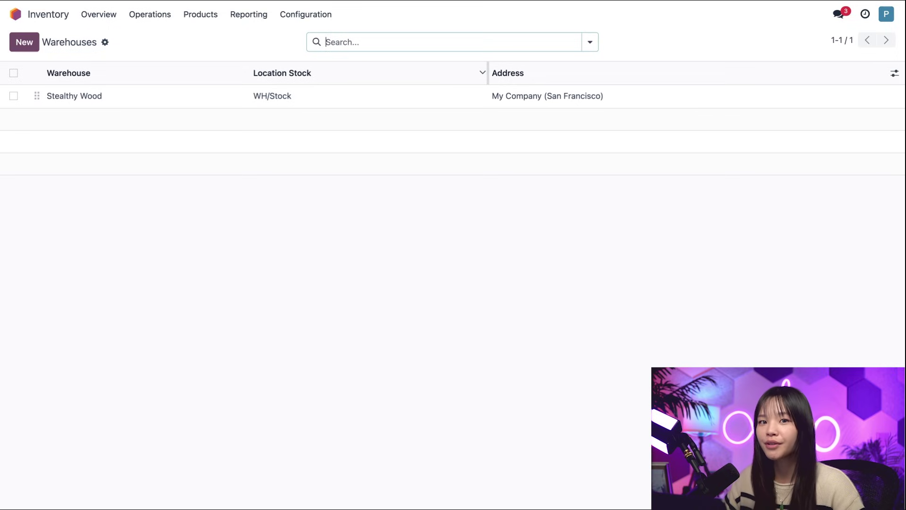
# Step: Save a new warehouse 'Pop-up Shop', short name POP, addressed to Stealthy Wood pop-up store
pyautogui.click(24, 42)
pyautogui.tripleClick(128, 94)
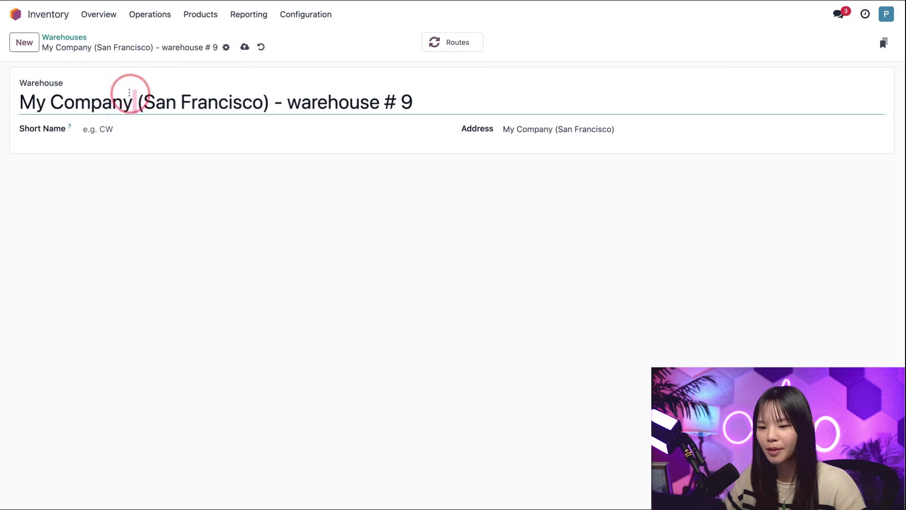
pyautogui.write('Pop-')
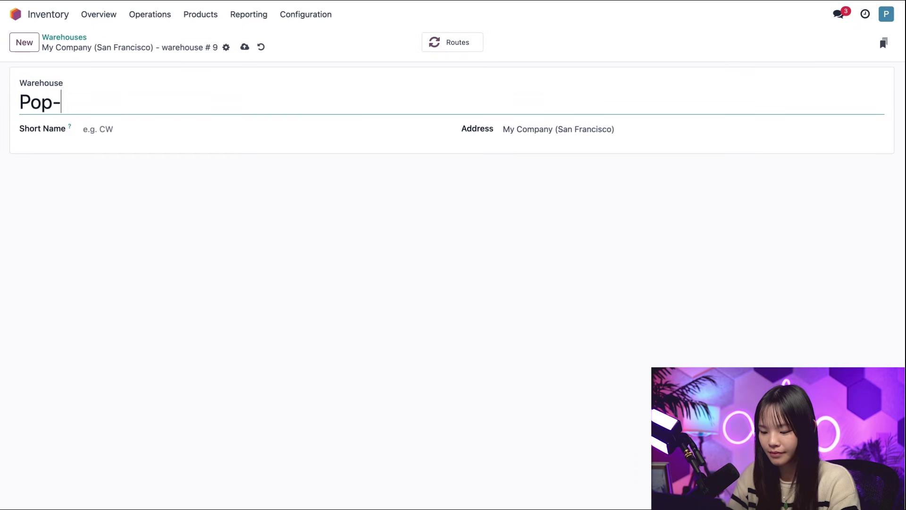
pyautogui.write('up Shop')
pyautogui.click(85, 129)
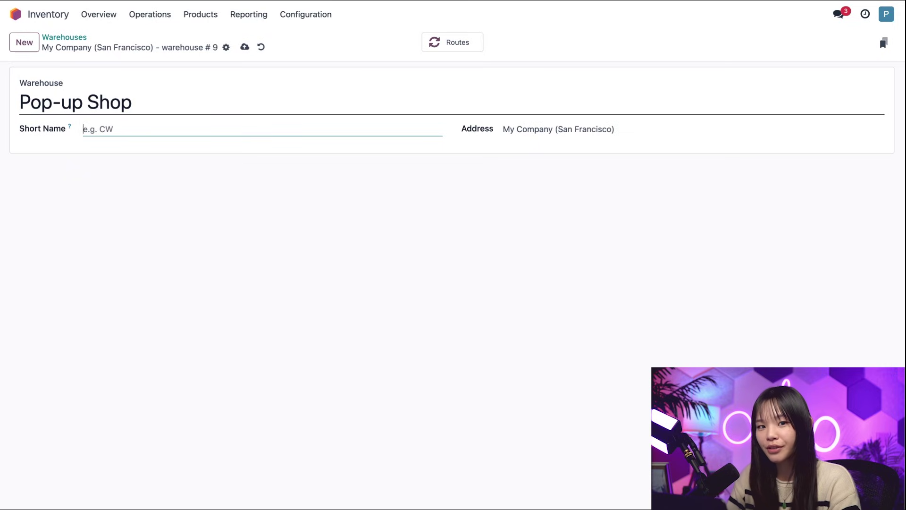
pyautogui.write('POP')
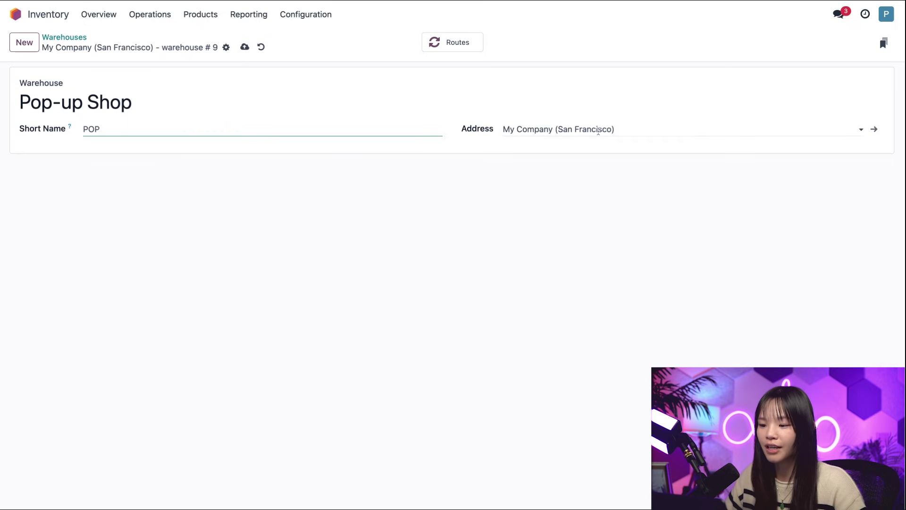
pyautogui.click(596, 128)
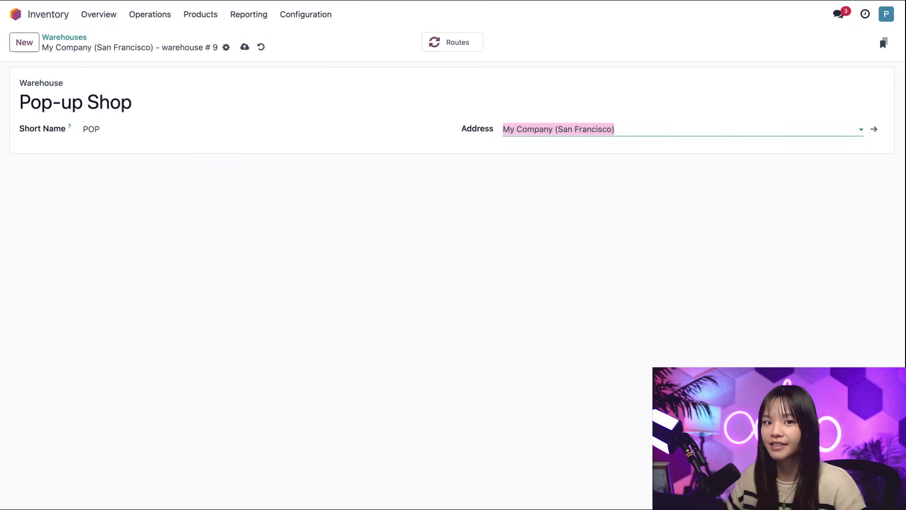
pyautogui.write('stea')
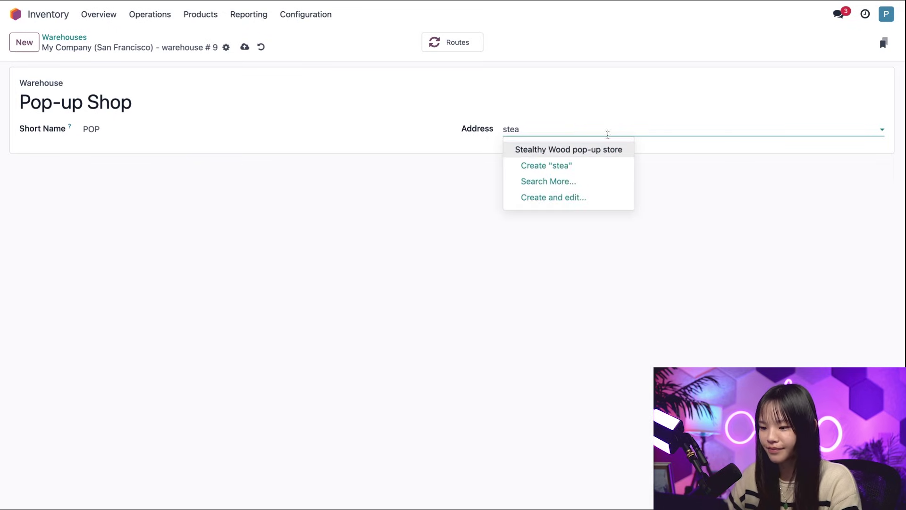
pyautogui.click(605, 152)
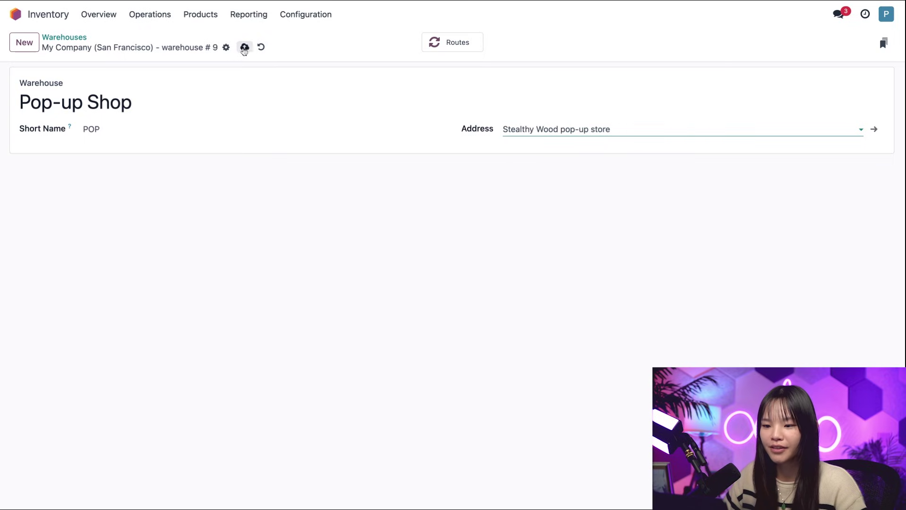
pyautogui.click(245, 47)
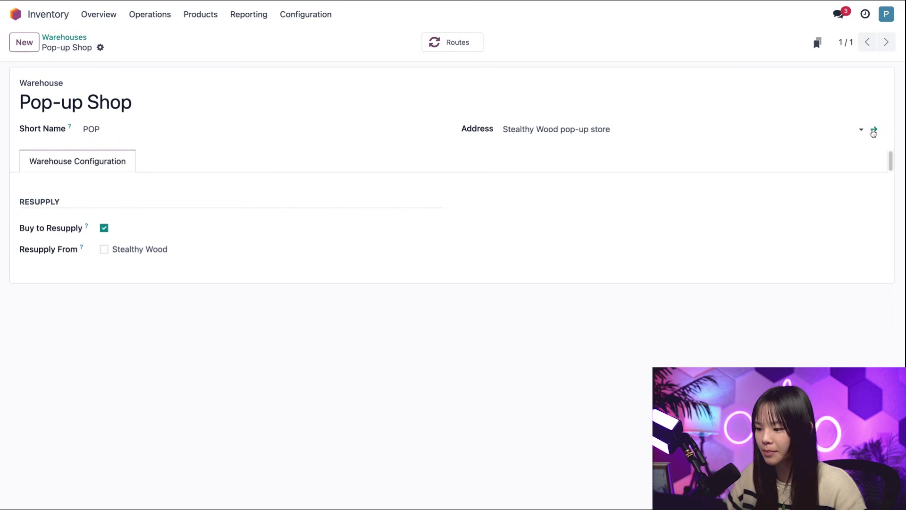
# Step: Open the Stealthy Wood pop-up store contact record linked from the Address field
pyautogui.click(874, 131)
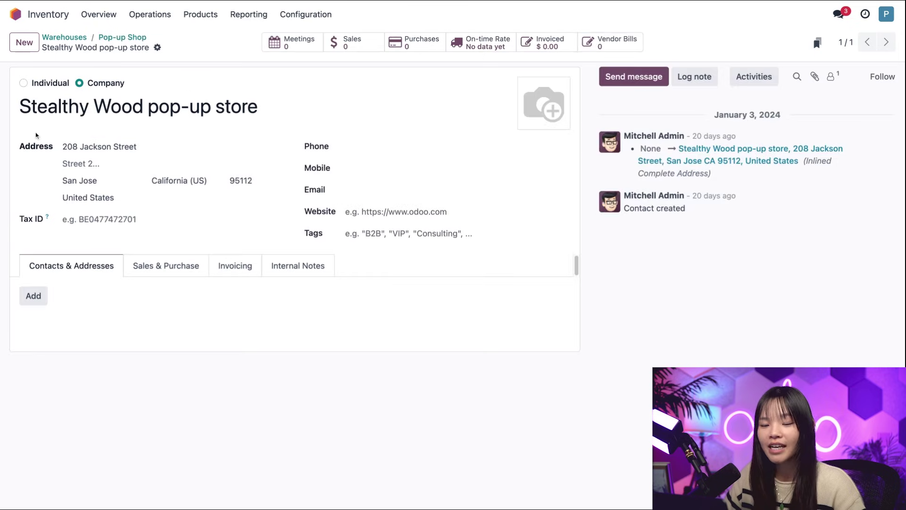